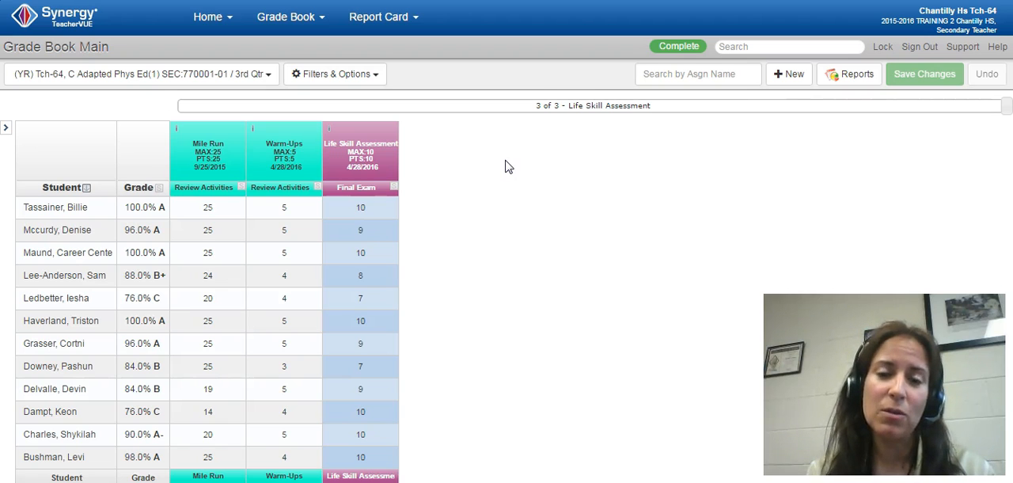
# Check the class and 3rd Qtr period selection in the grade book, and open the Progress Report page
pyautogui.click(262, 73)
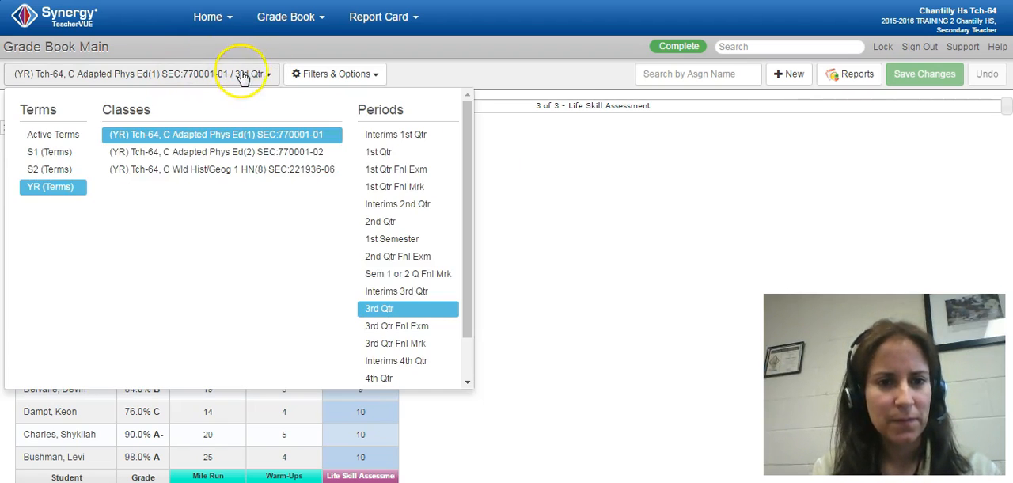
pyautogui.click(588, 209)
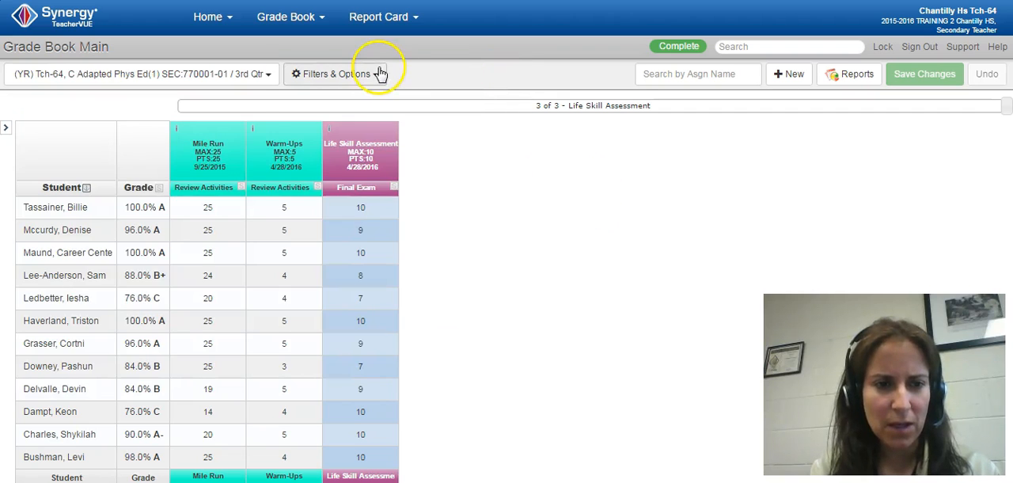
pyautogui.click(262, 74)
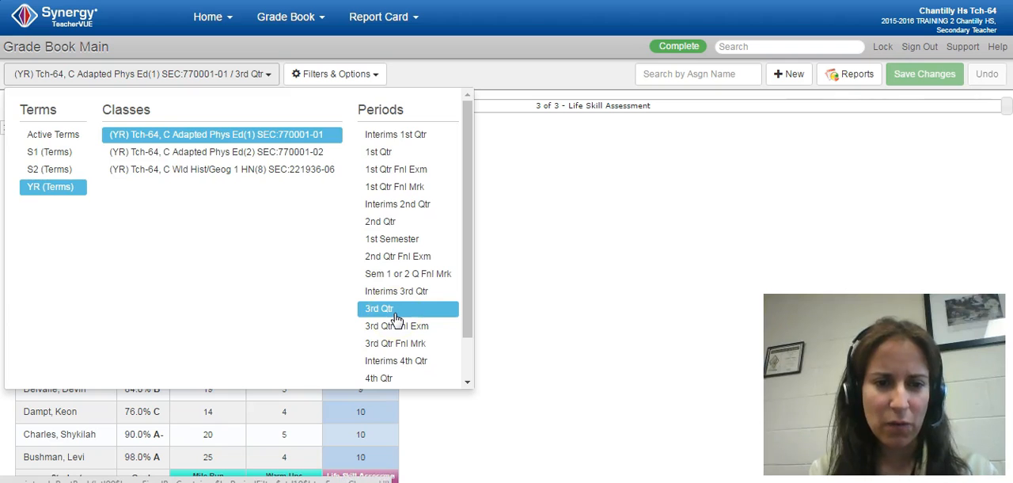
pyautogui.click(584, 135)
pyautogui.click(287, 17)
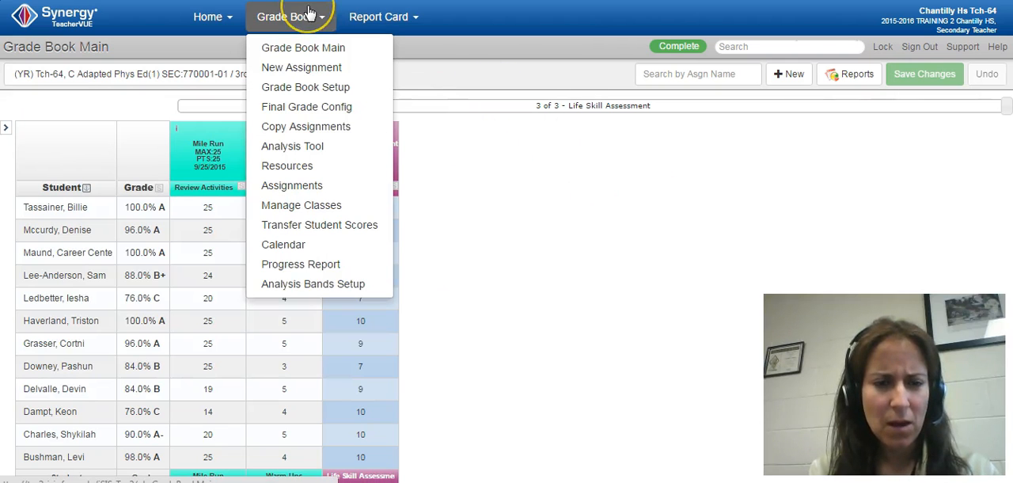
pyautogui.click(324, 266)
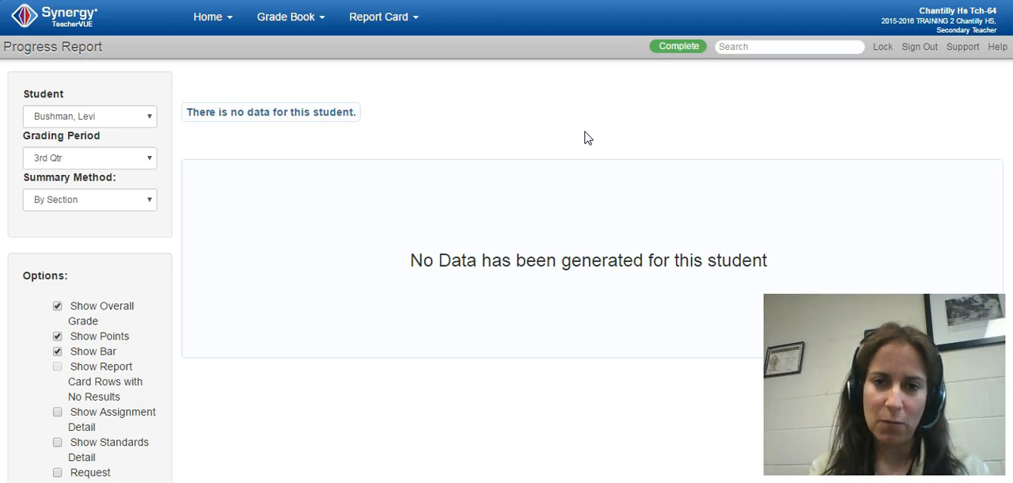
# Set the progress report's grading period to 3rd Qtr and review the available students and summary methods
pyautogui.click(149, 159)
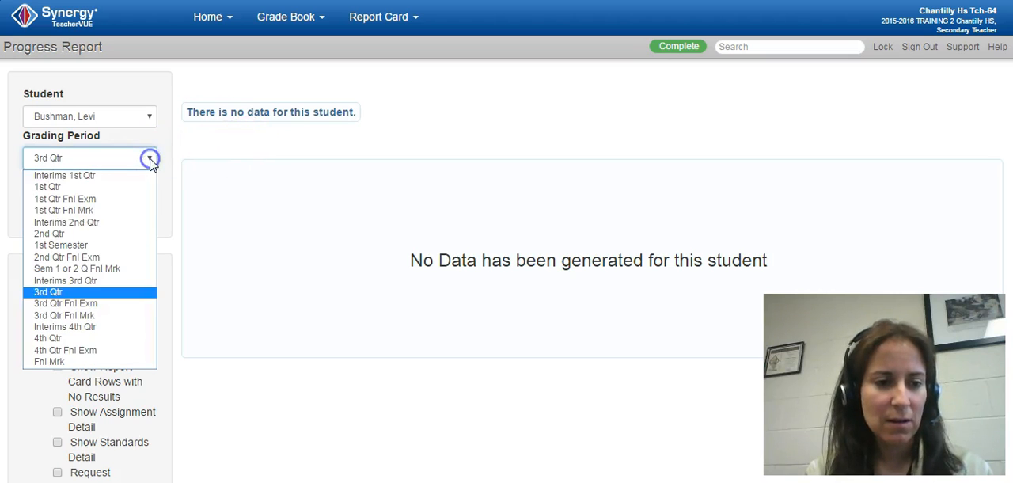
pyautogui.click(102, 292)
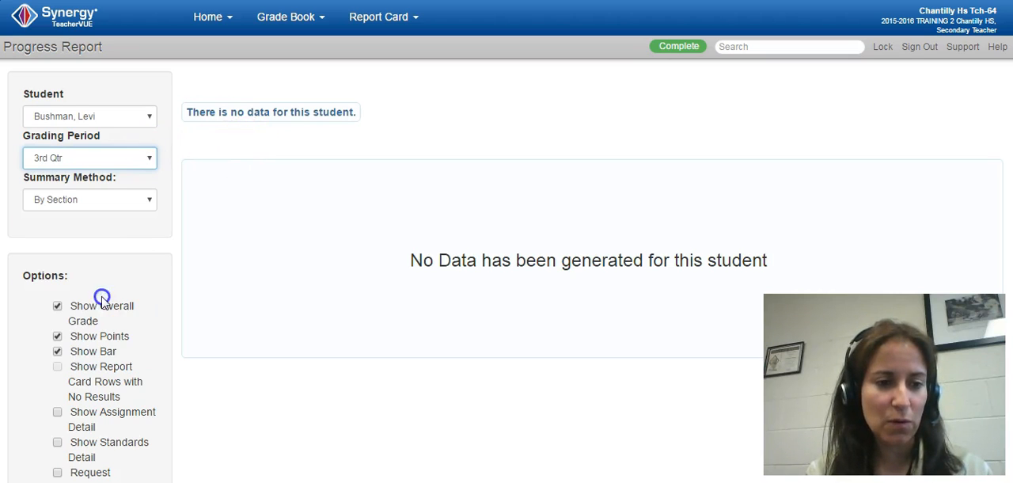
pyautogui.click(151, 124)
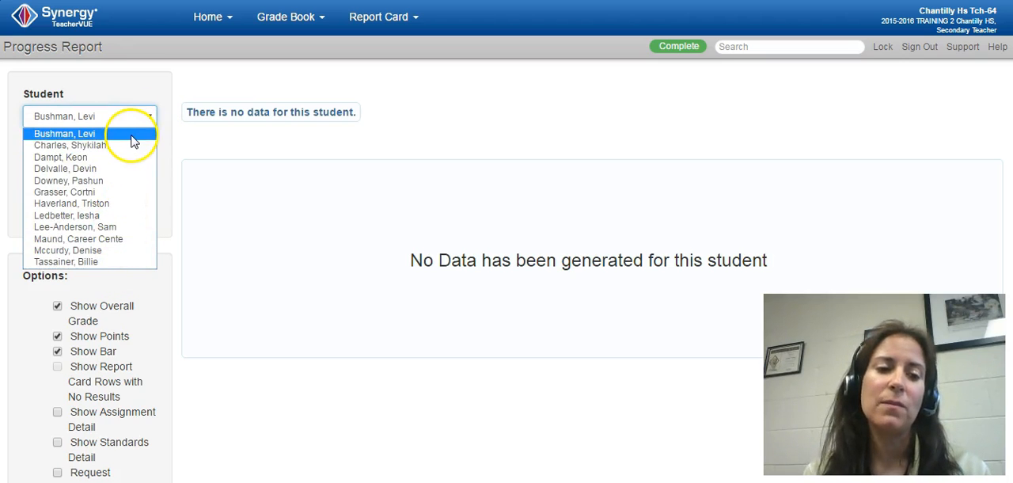
pyautogui.click(133, 93)
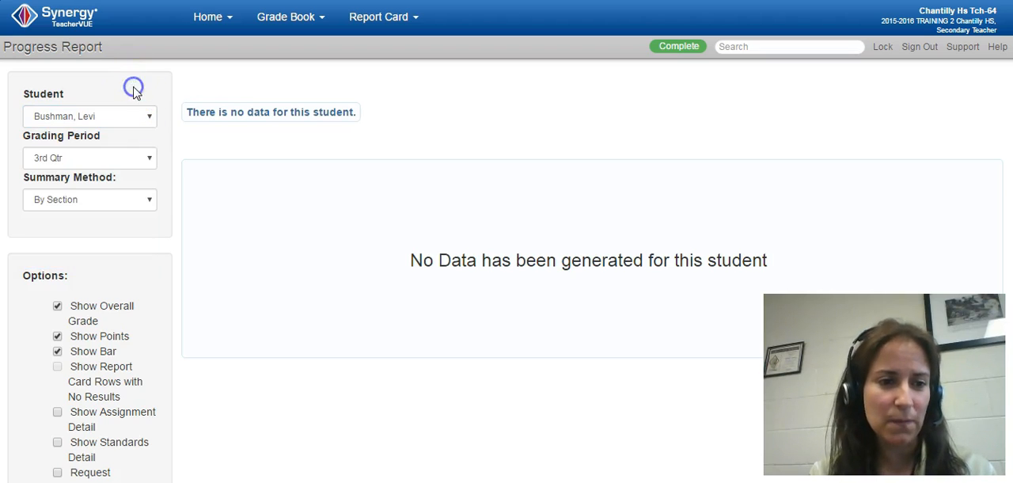
pyautogui.click(151, 203)
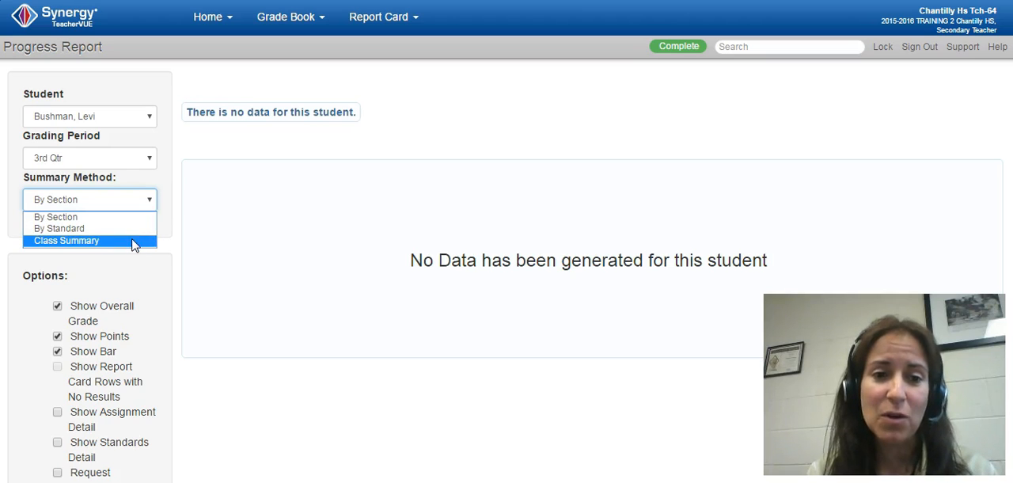
pyautogui.click(163, 181)
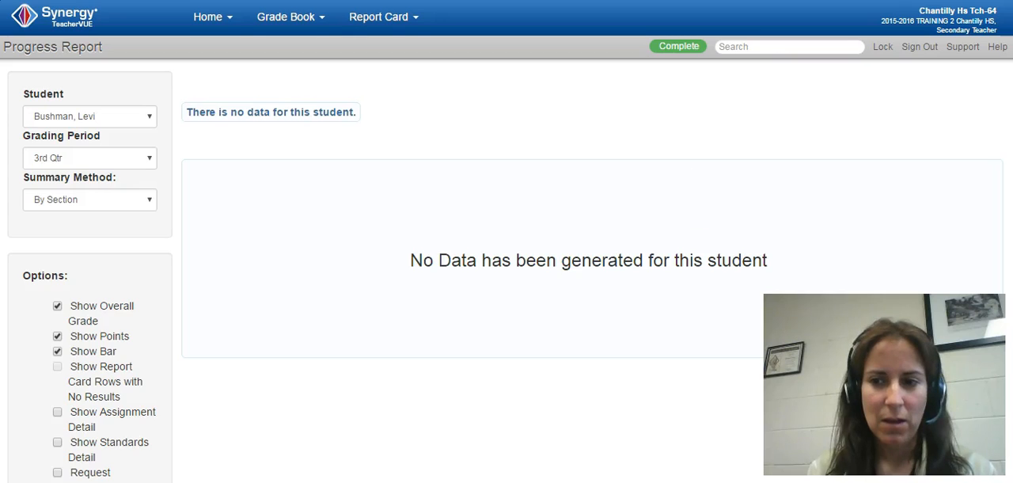
# Enable Show Assignment Detail, Show Assignment Type Breakdown and Show Assignment % of Overall Score for the progress report
pyautogui.scroll(-2, 592, 262)
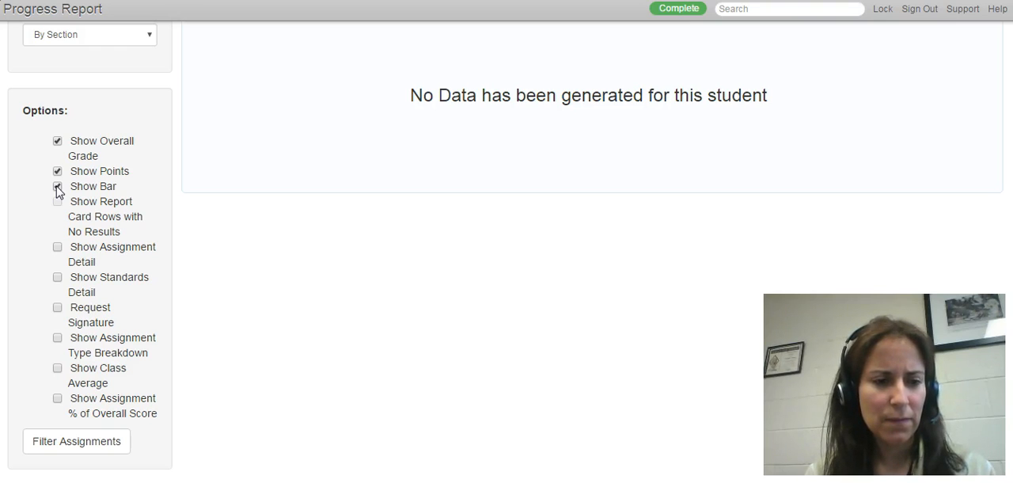
pyautogui.click(57, 249)
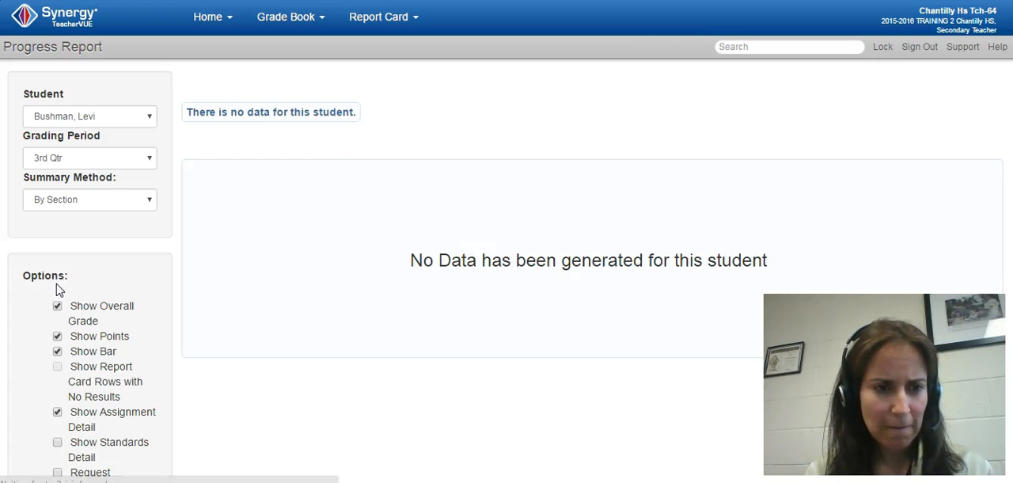
pyautogui.moveTo(1012, 151); pyautogui.dragTo(1012, 269)
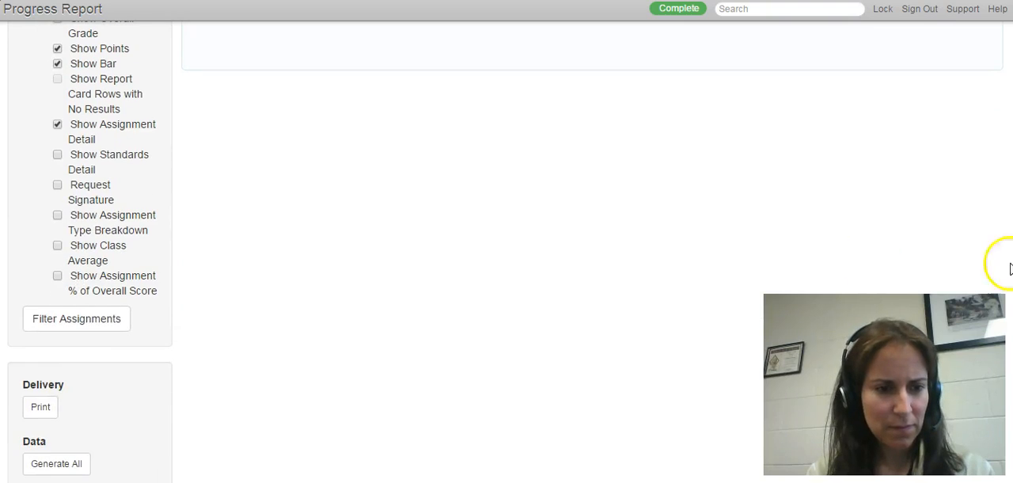
pyautogui.click(57, 215)
pyautogui.moveTo(1012, 143); pyautogui.dragTo(1012, 229)
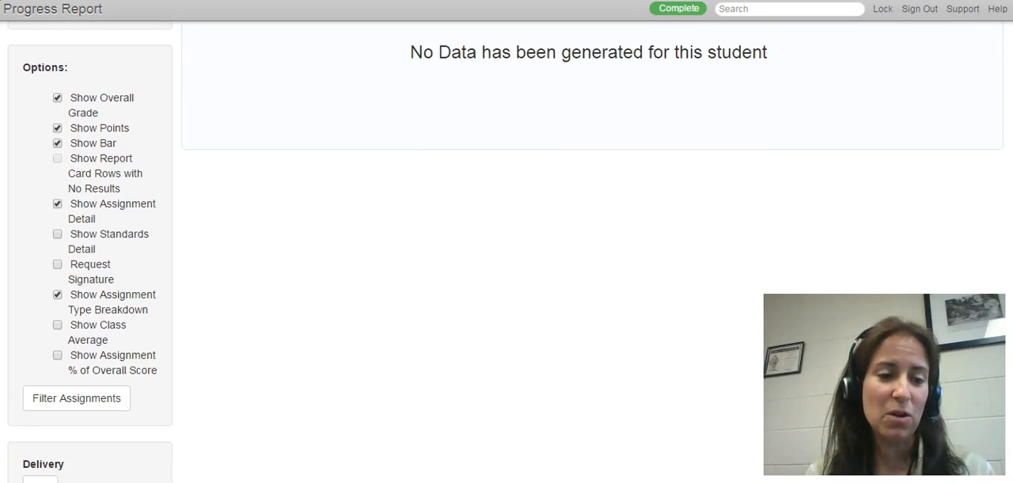
pyautogui.click(57, 355)
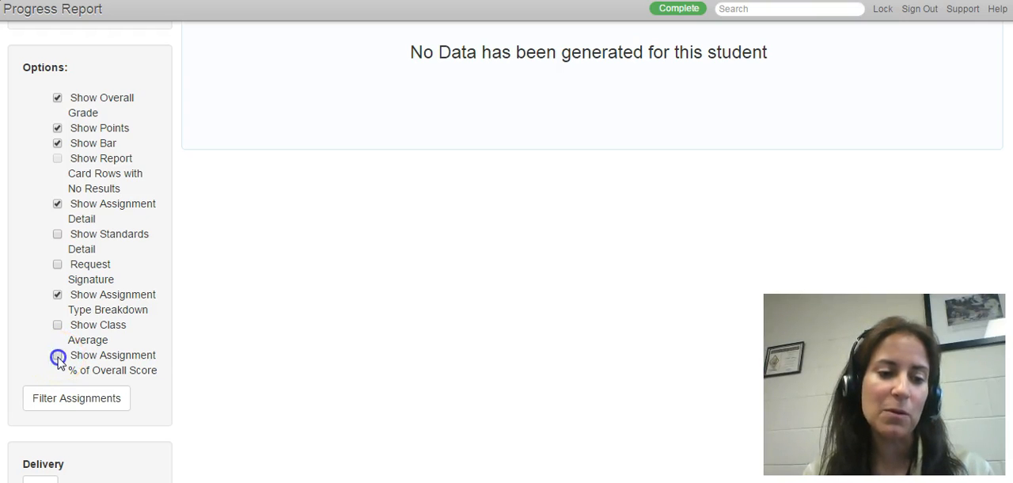
# Generate the progress report data for all students in the class and accept the overwrite warning
pyautogui.scroll(-1, 507, 252)
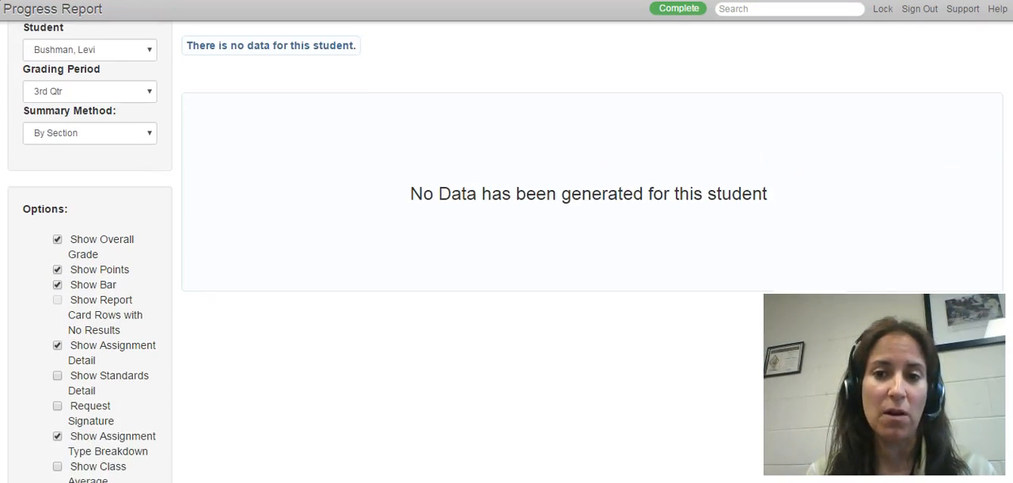
pyautogui.scroll(-3, 506, 252)
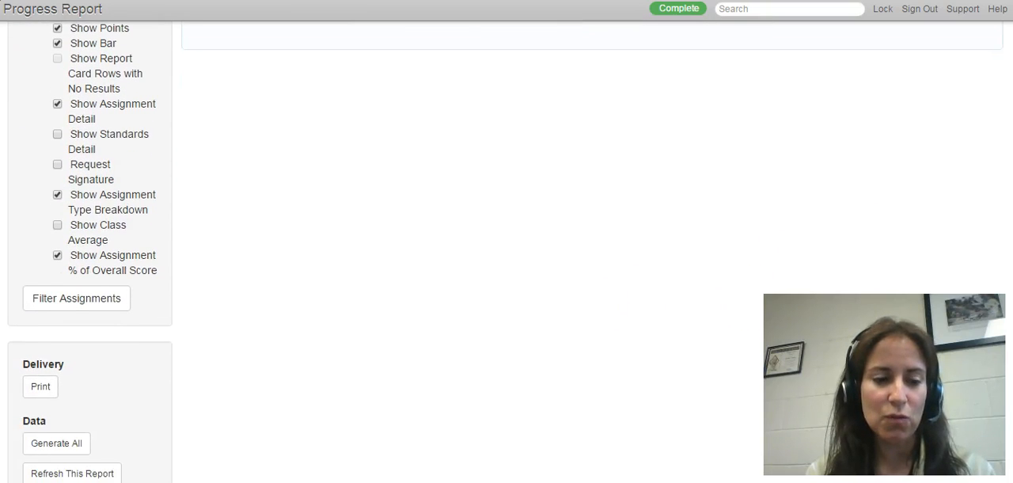
pyautogui.scroll(-1, 742, 266)
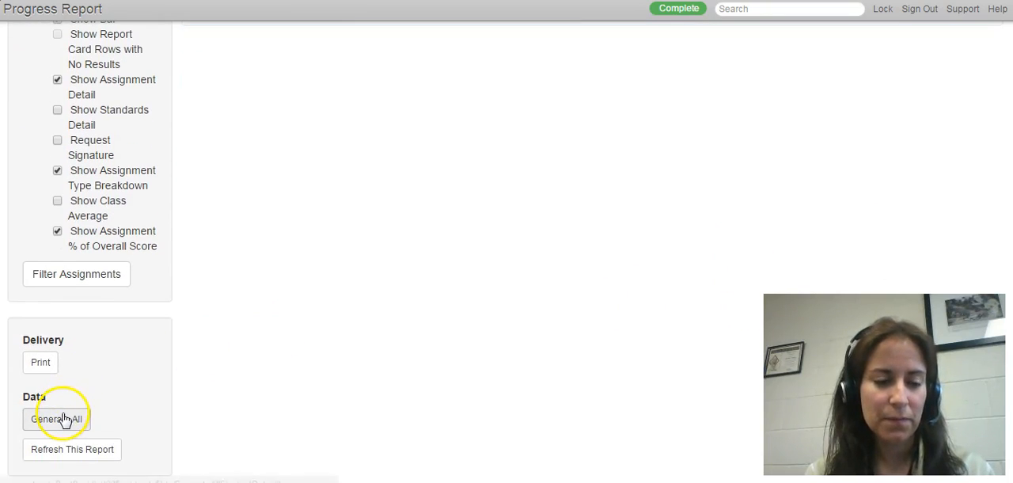
pyautogui.click(96, 282)
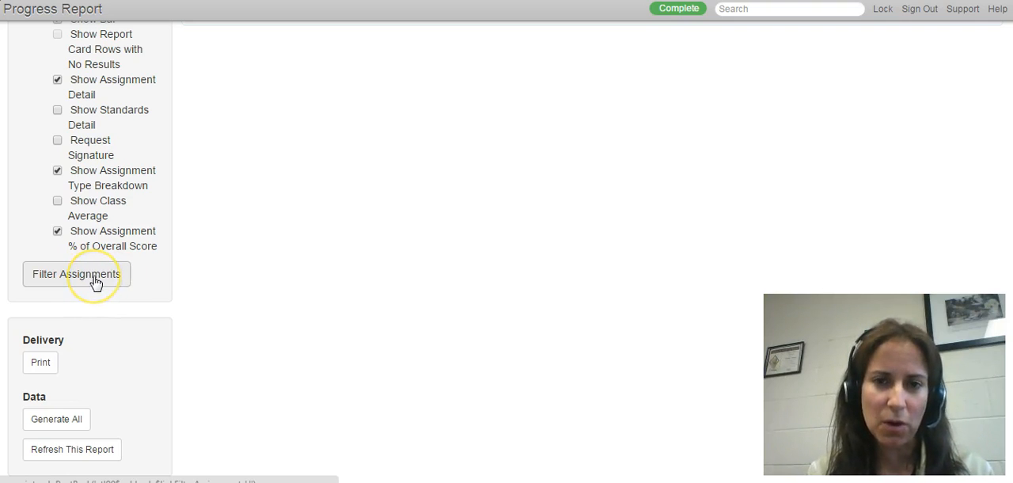
pyautogui.click(69, 425)
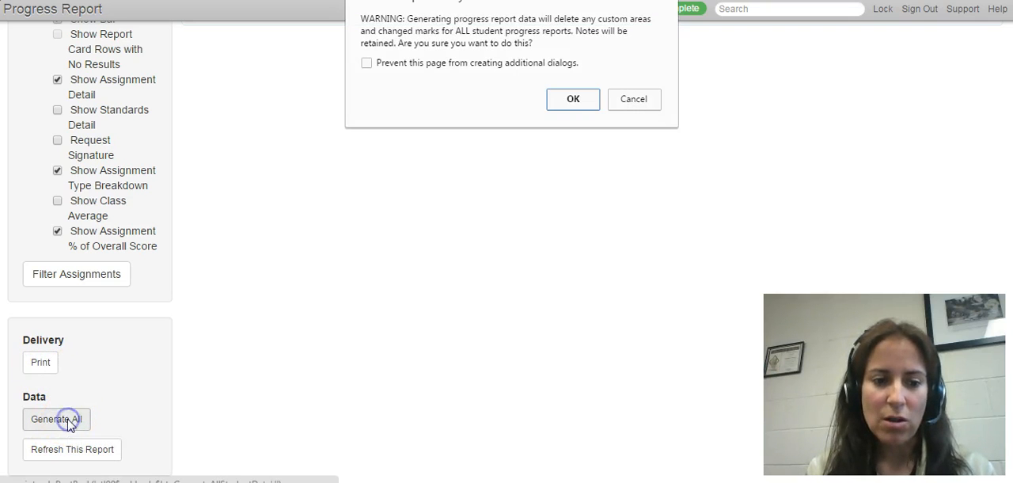
pyautogui.click(572, 100)
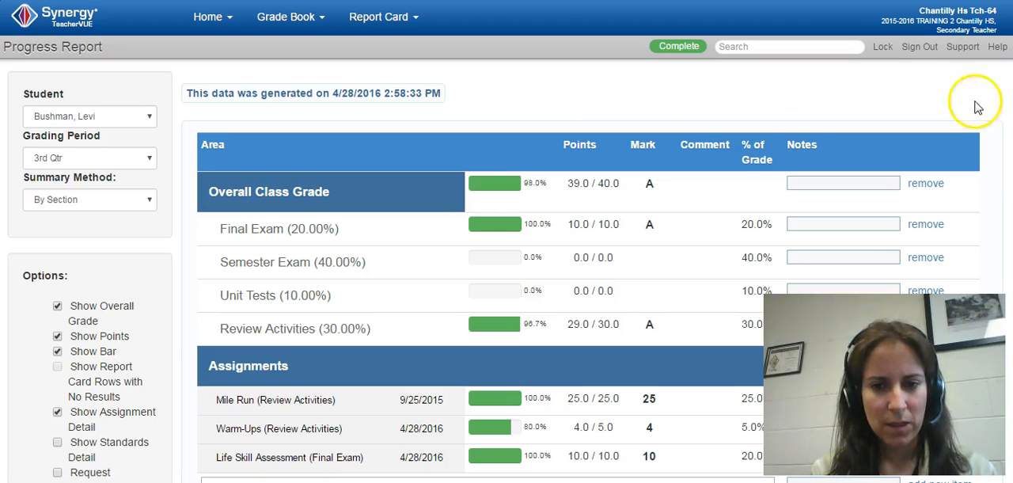
# Review the first student's generated progress report, from the overall class grade down to the assignments
pyautogui.scroll(-2, 507, 269)
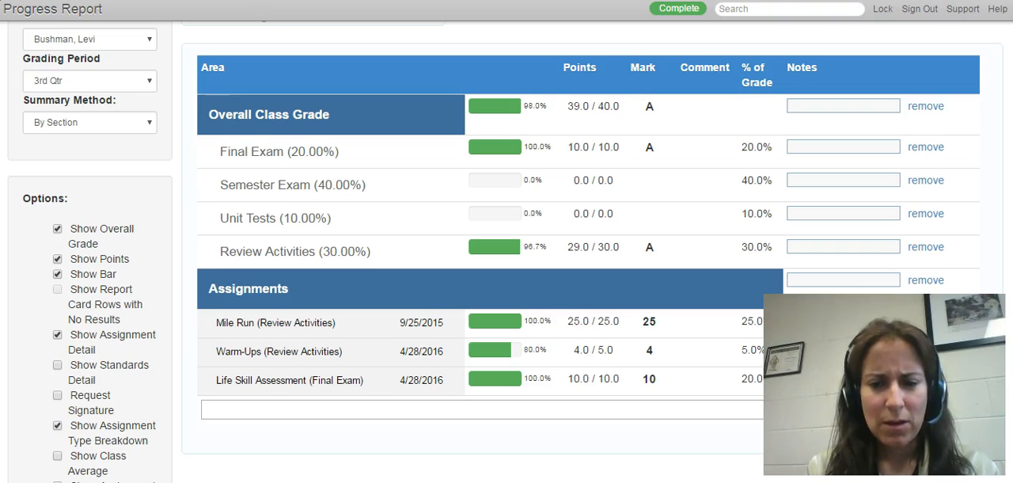
pyautogui.scroll(-3, 507, 251)
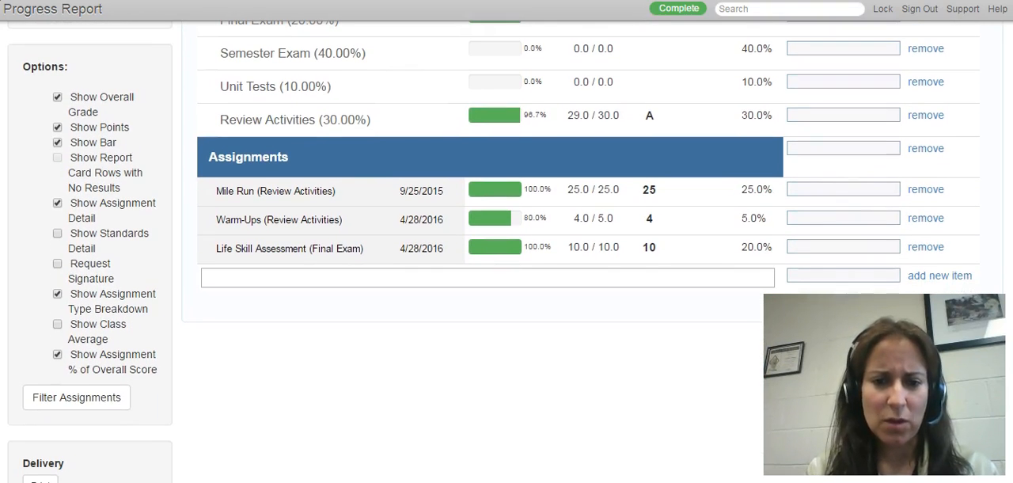
pyautogui.scroll(5, 506, 252)
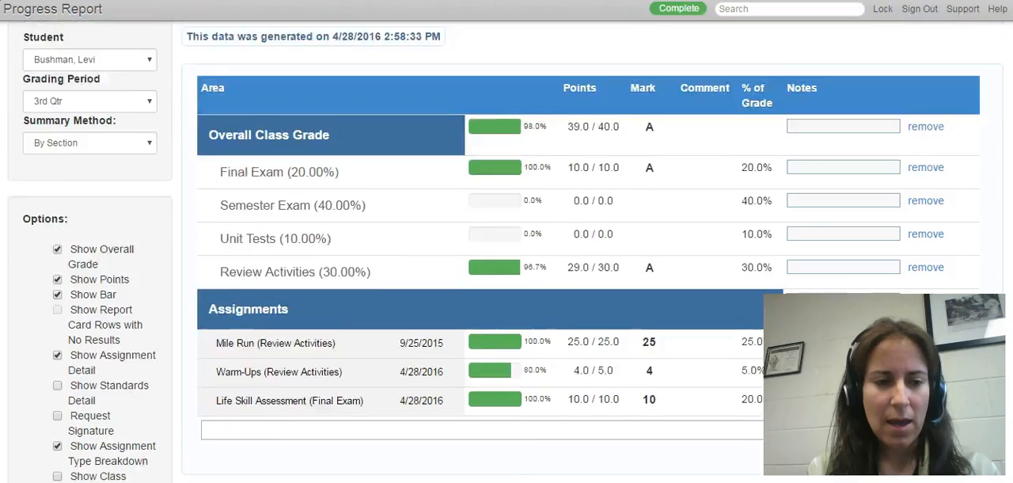
# Display the sixth listed student's progress report and review its category grades and assignment scores
pyautogui.click(150, 117)
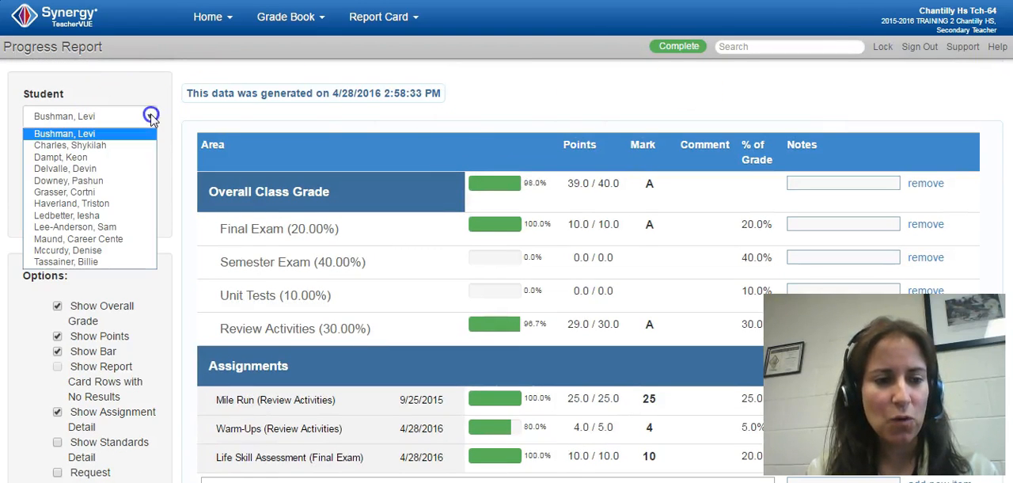
pyautogui.click(130, 193)
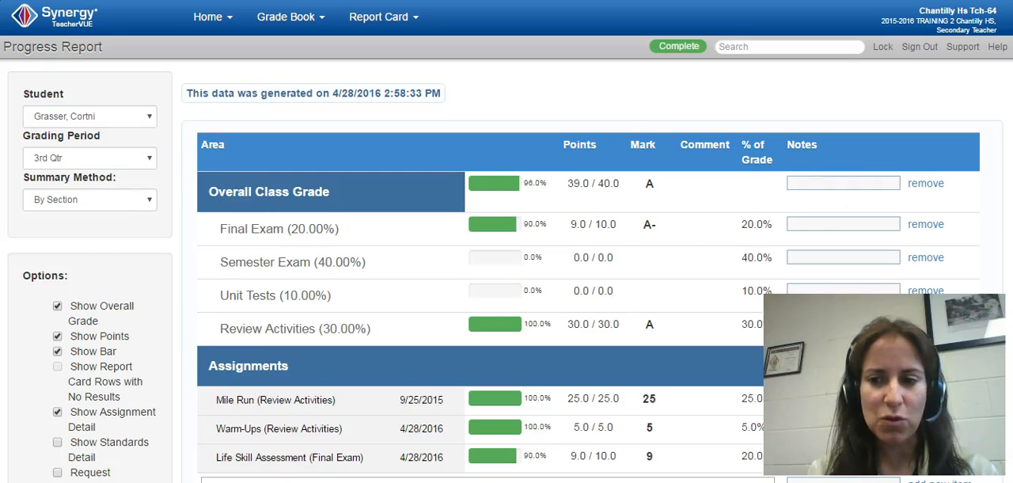
pyautogui.scroll(-3, 679, 220)
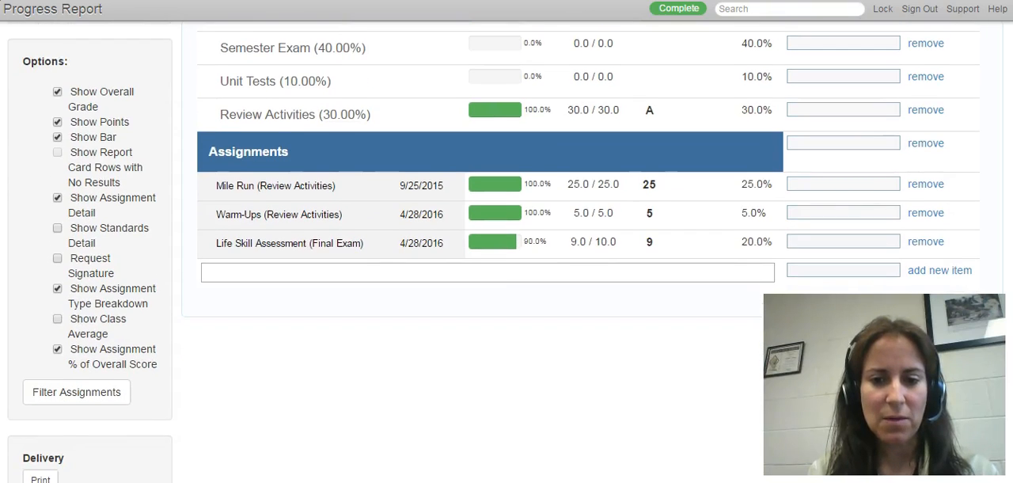
pyautogui.scroll(3, 506, 238)
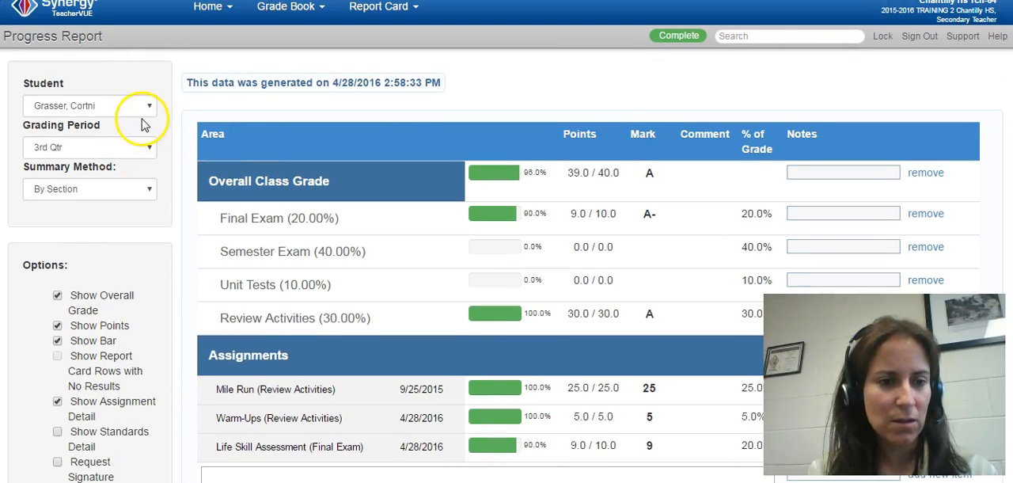
# Switch to the tenth listed student's progress report and look through its grades and assignments
pyautogui.click(141, 110)
pyautogui.click(136, 228)
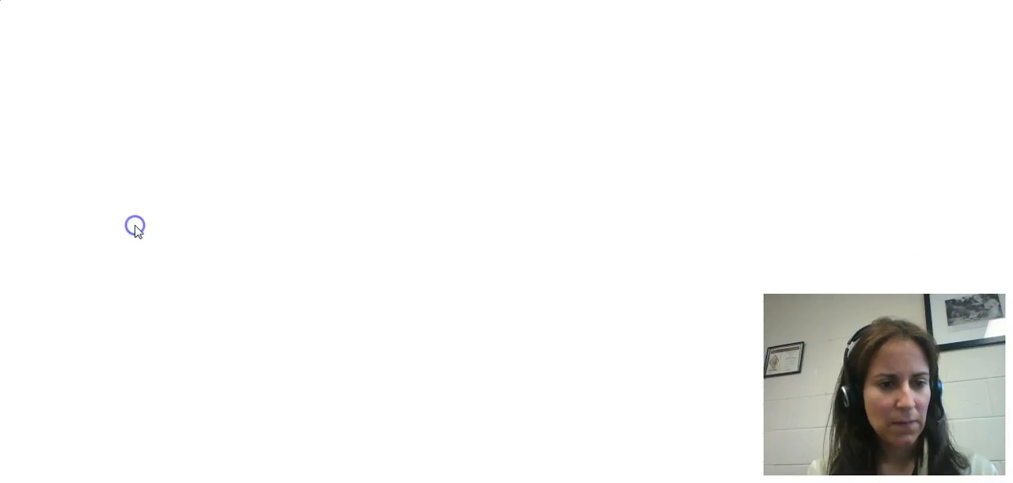
pyautogui.scroll(-2, 506, 237)
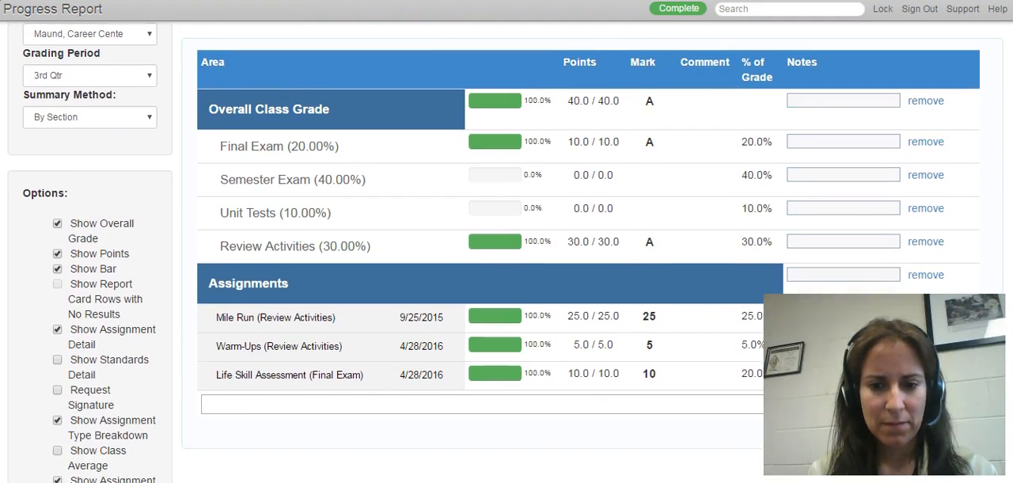
pyautogui.scroll(2, 219, 131)
# Display the fourth listed student's progress report and examine its assignment rows and notes fields
pyautogui.click(145, 99)
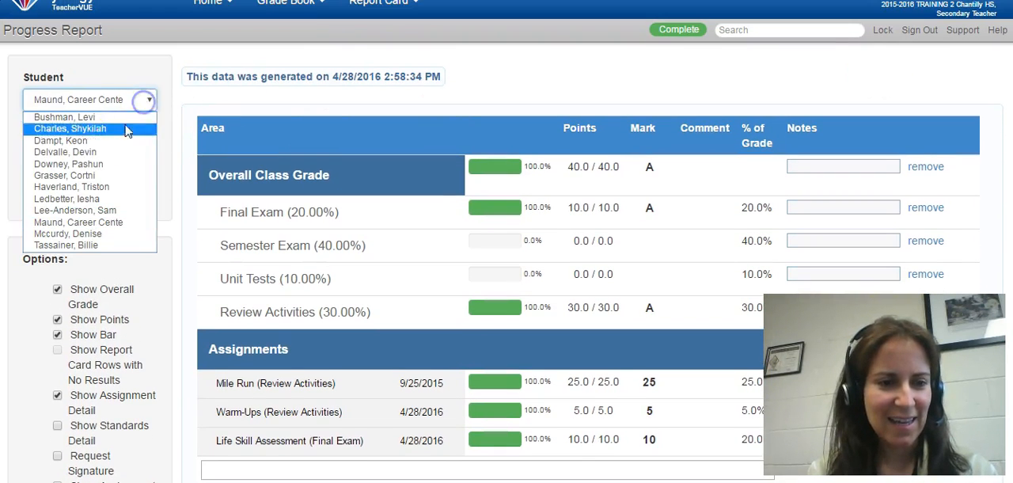
pyautogui.click(124, 151)
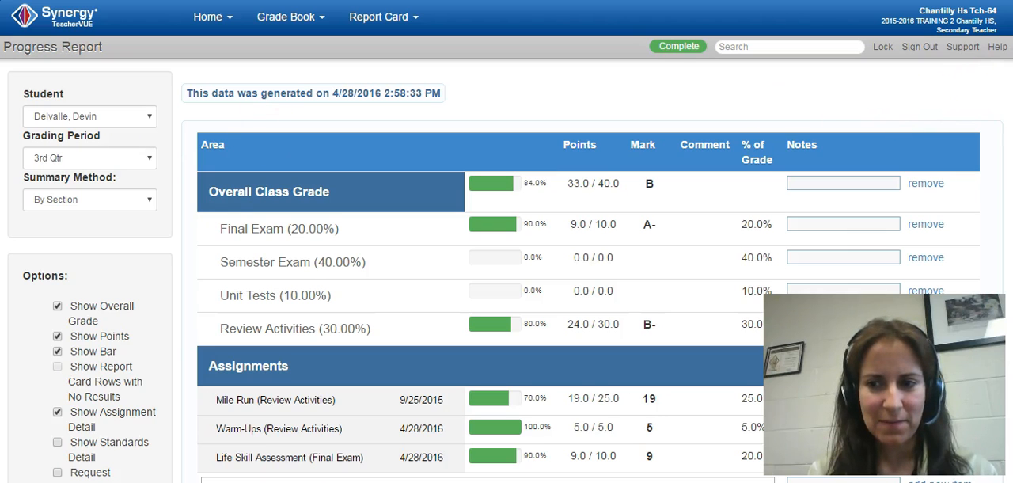
pyautogui.scroll(-1, 506, 238)
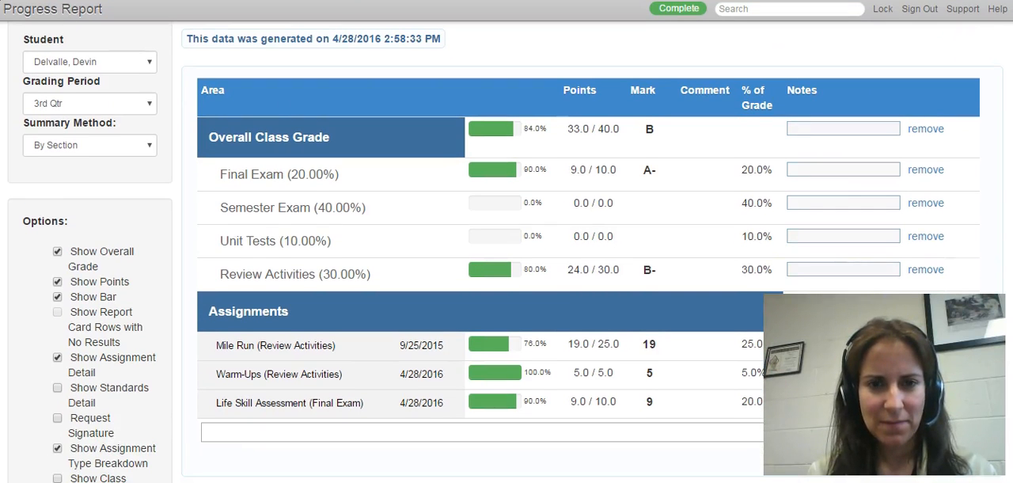
pyautogui.scroll(-3, 861, 221)
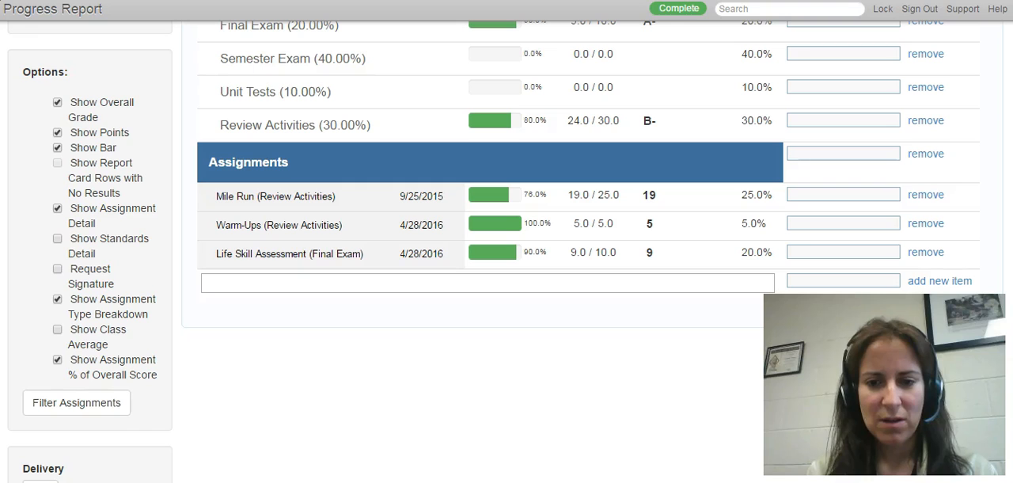
# Add and save the note "Make-ups will take place during Cougar Time on Wednesday." for the Life Skill Assessment assignment
pyautogui.click(812, 246)
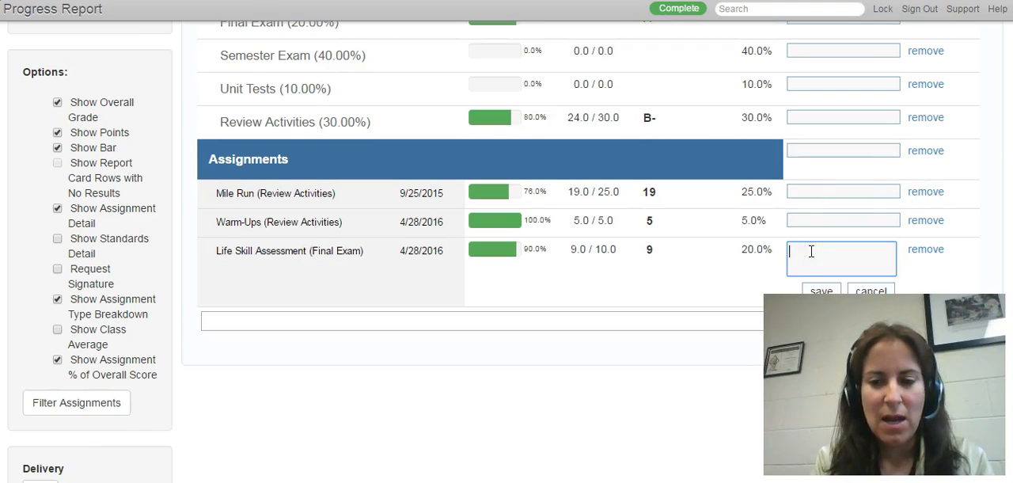
pyautogui.write('Make')
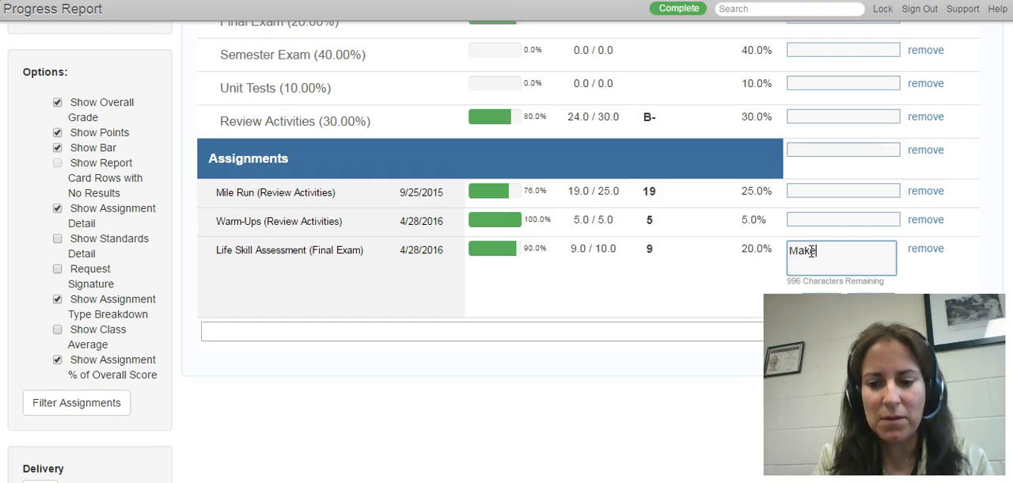
pyautogui.write('-ups wi')
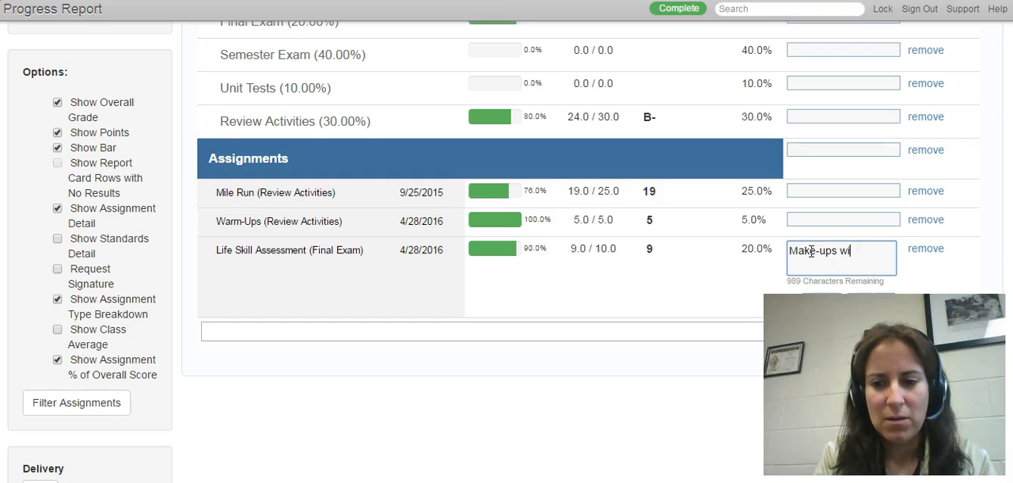
pyautogui.write('ll take plac')
pyautogui.write('e duri')
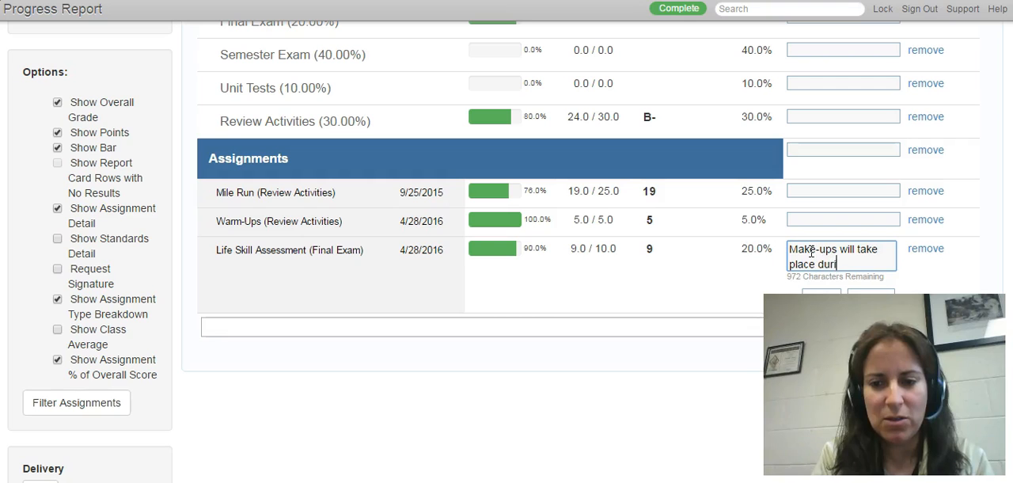
pyautogui.write('ng Cougar Time on ')
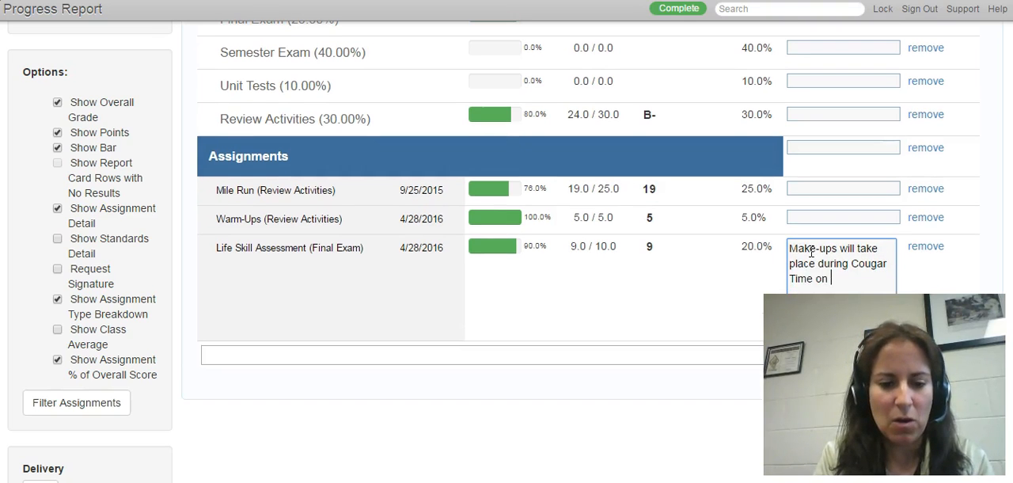
pyautogui.write('Wednesday.')
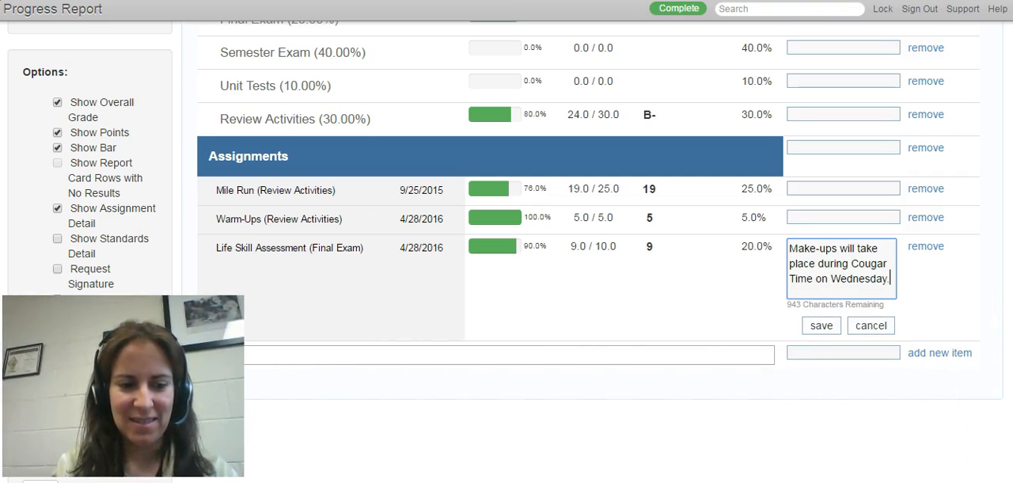
pyautogui.click(821, 325)
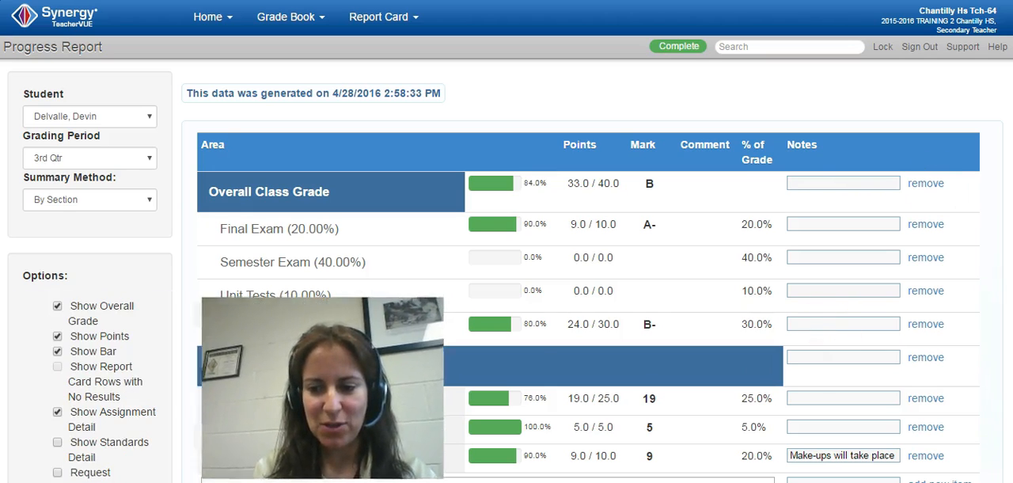
# Open the print and email delivery page for the progress reports and check the report header and footer text fields
pyautogui.scroll(-5, 507, 237)
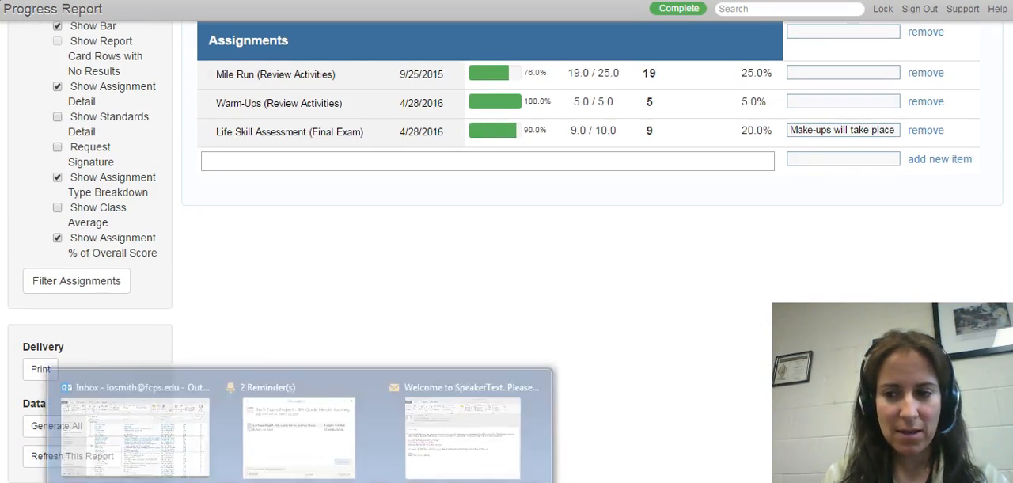
pyautogui.scroll(-1, 507, 238)
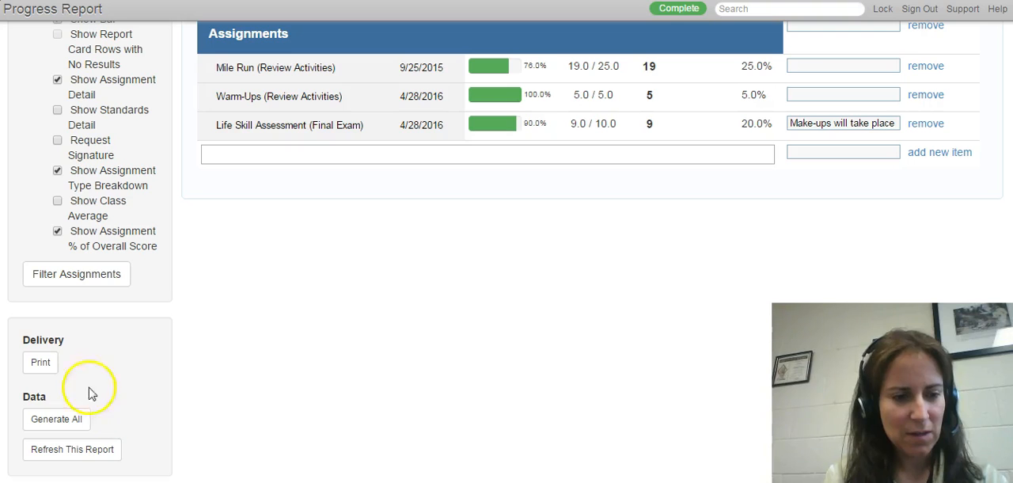
pyautogui.click(38, 366)
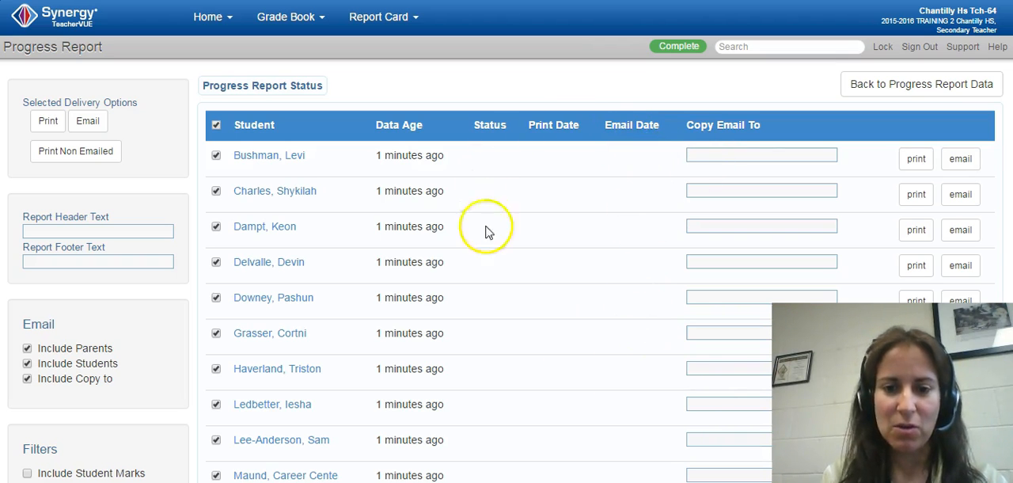
pyautogui.click(63, 231)
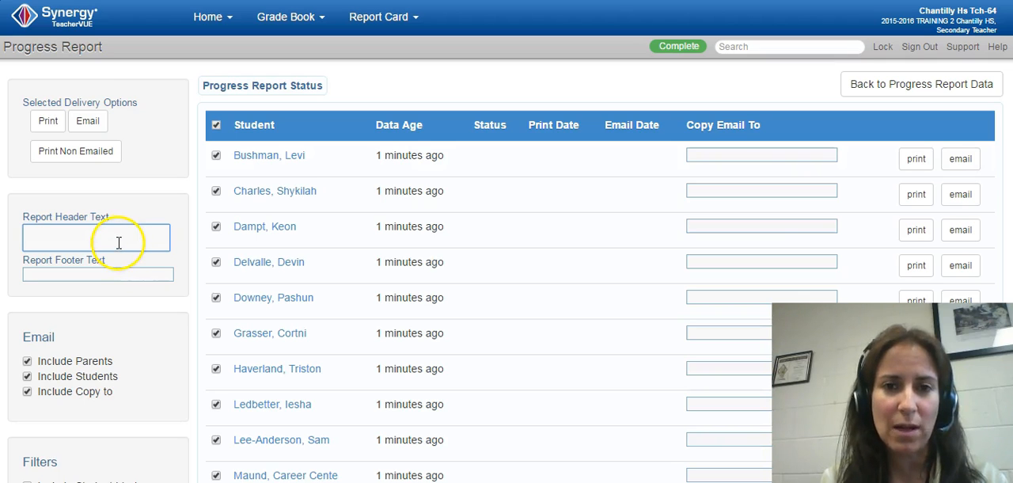
pyautogui.click(116, 272)
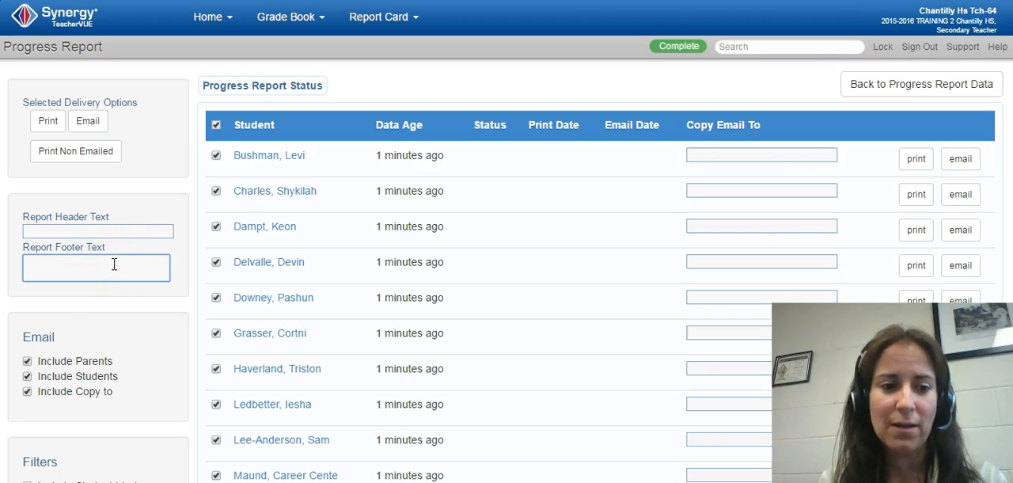
pyautogui.click(118, 230)
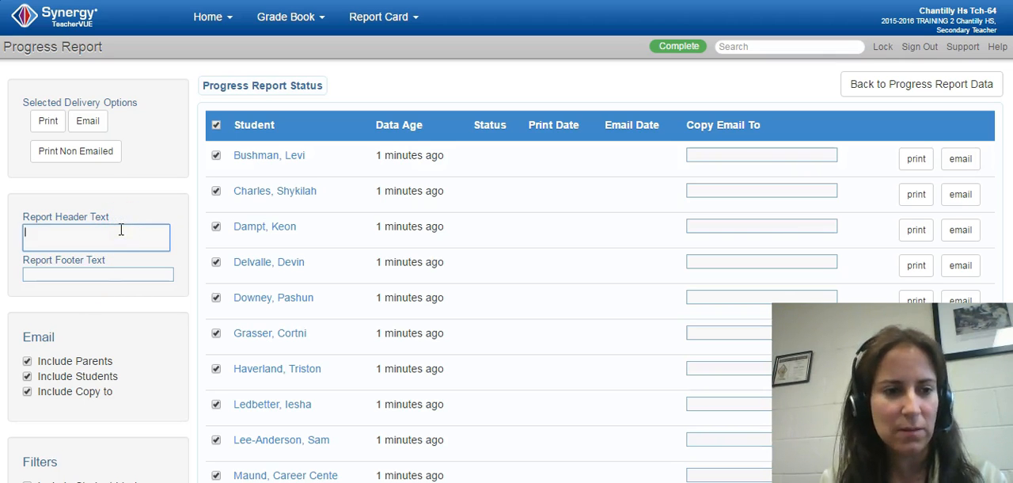
# Exclude copy-to recipients and email the progress reports of all selected students to parents and students
pyautogui.click(28, 393)
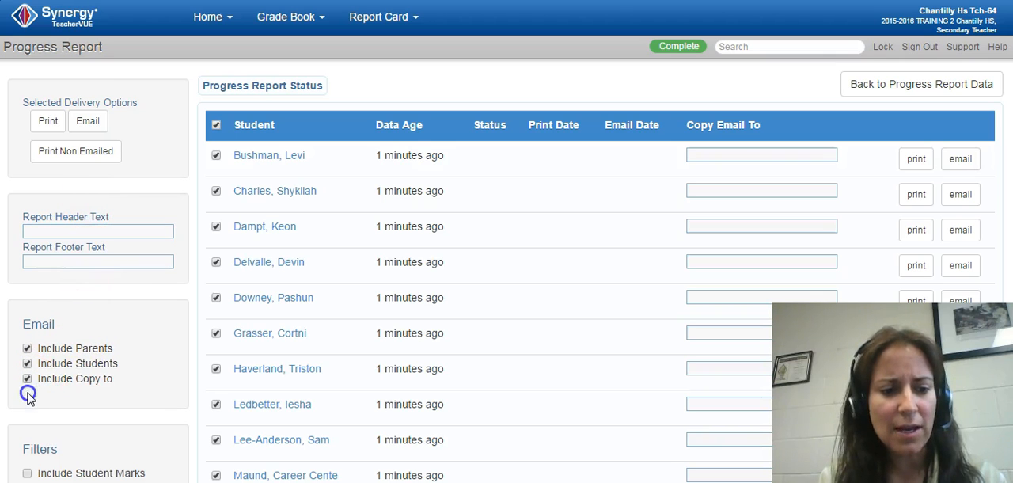
pyautogui.click(26, 379)
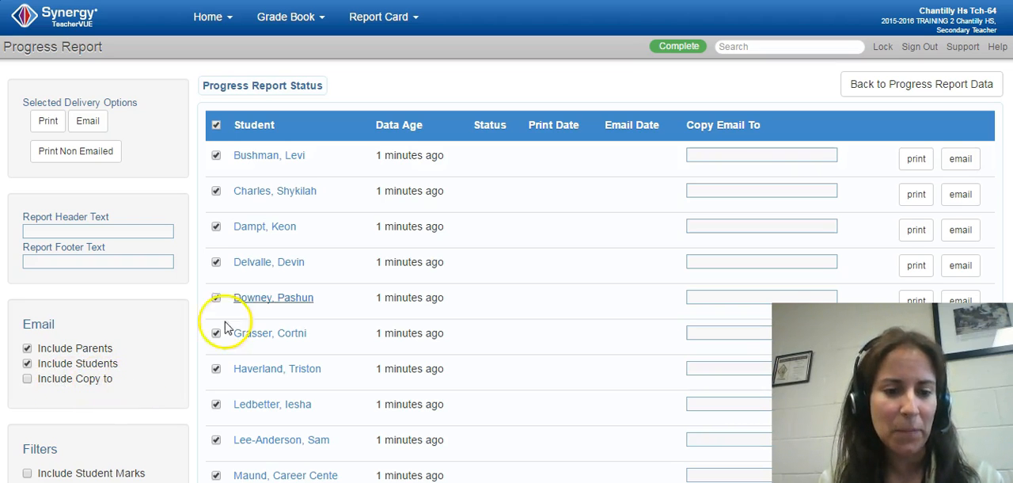
pyautogui.scroll(-1, 227, 328)
pyautogui.scroll(1, 111, 332)
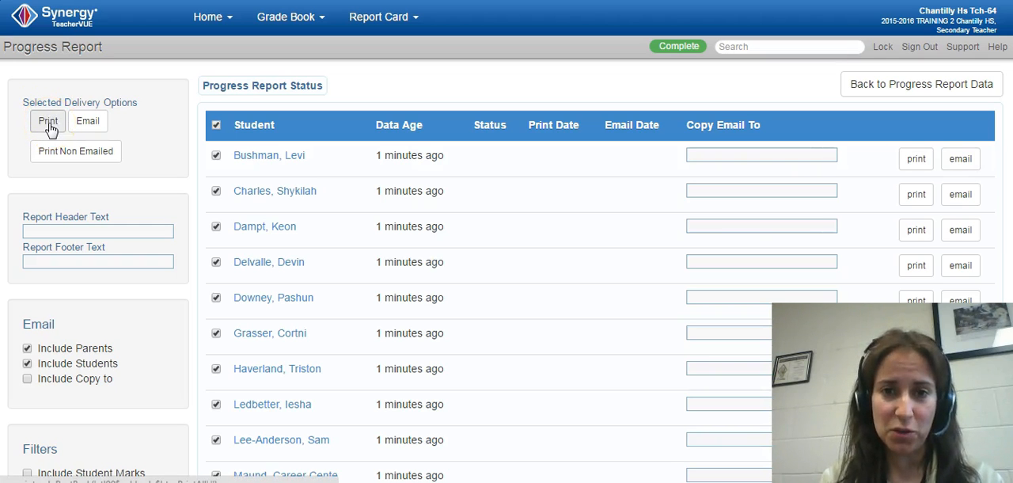
pyautogui.click(83, 126)
pyautogui.click(567, 77)
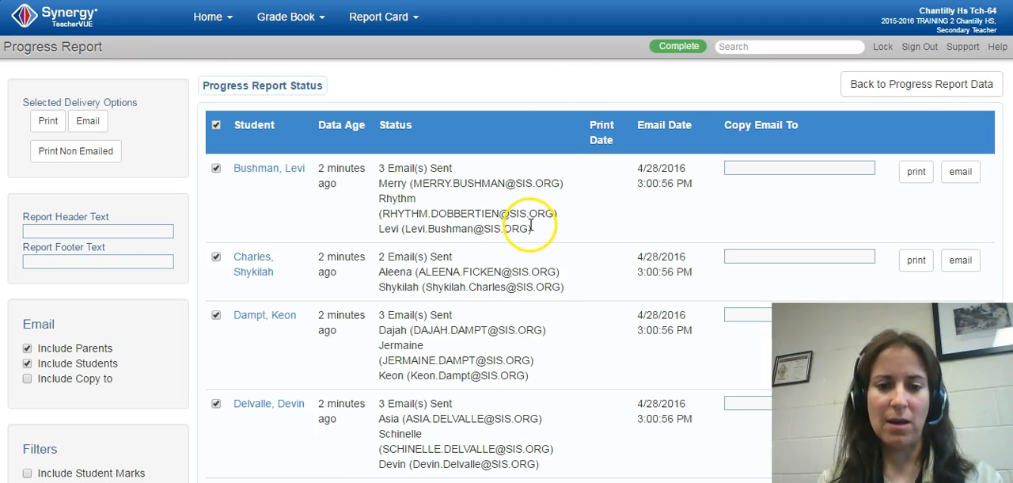
# Review each student's delivery status, including the recipient addresses and the email date and time
pyautogui.moveTo(531, 228); pyautogui.dragTo(408, 233)
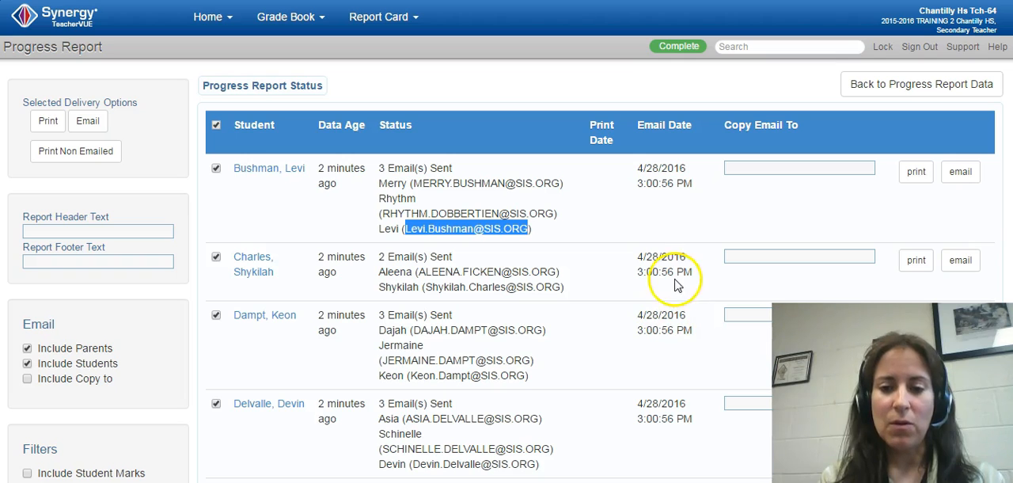
pyautogui.scroll(-1, 507, 242)
pyautogui.scroll(-1, 649, 64)
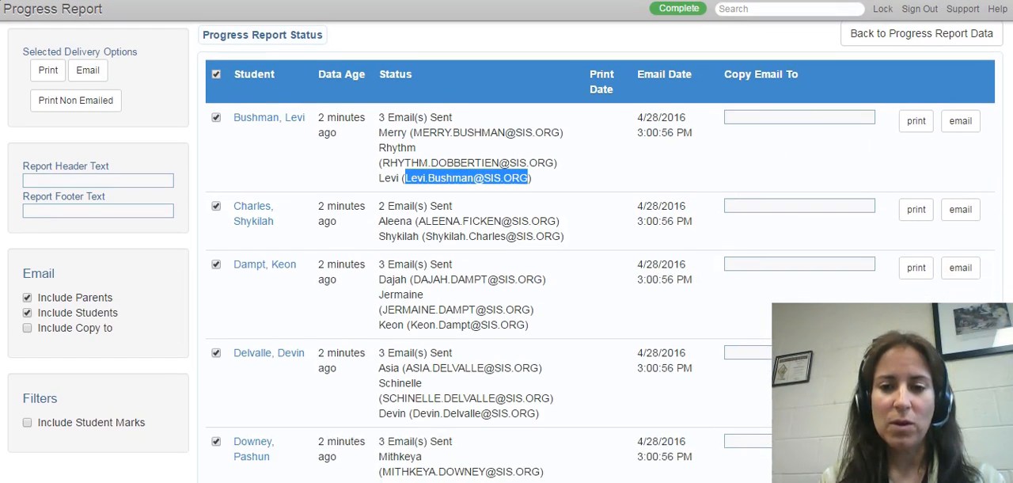
pyautogui.click(654, 132)
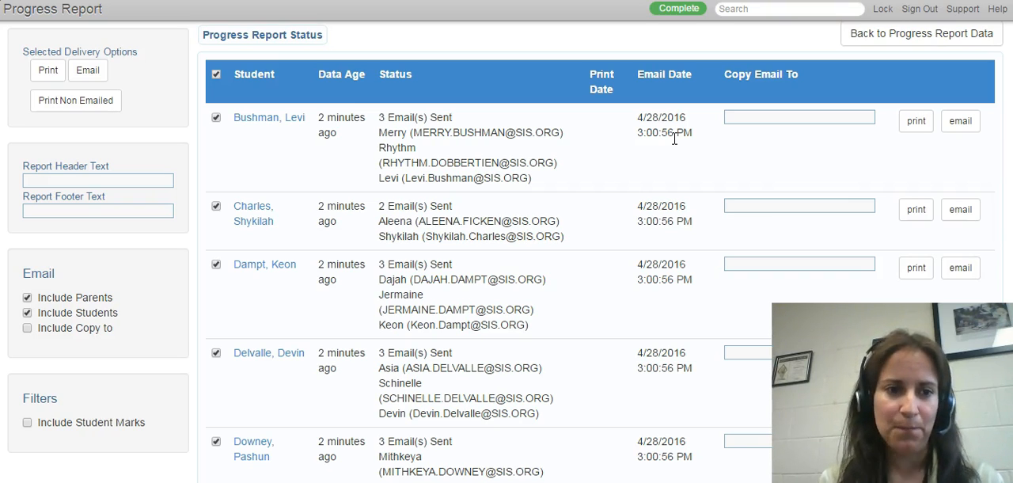
pyautogui.scroll(-3, 724, 170)
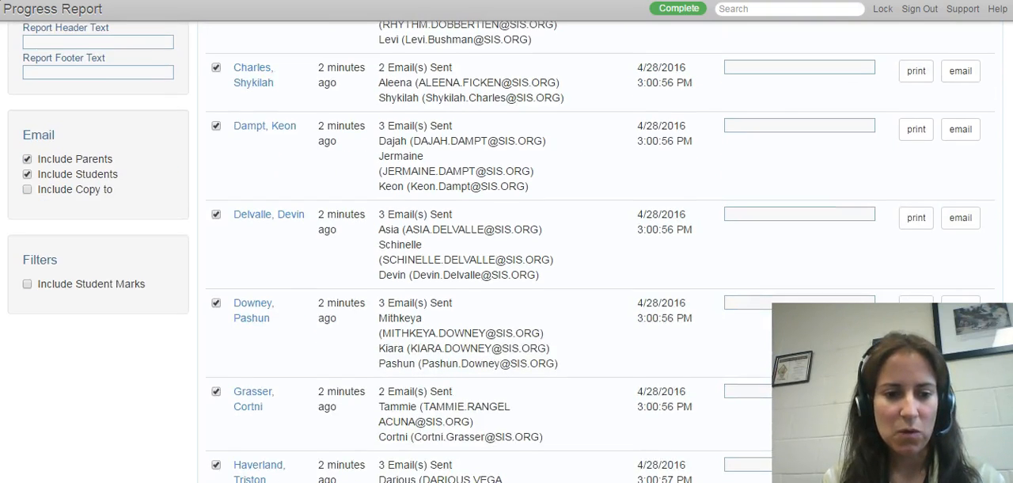
pyautogui.scroll(4, 507, 242)
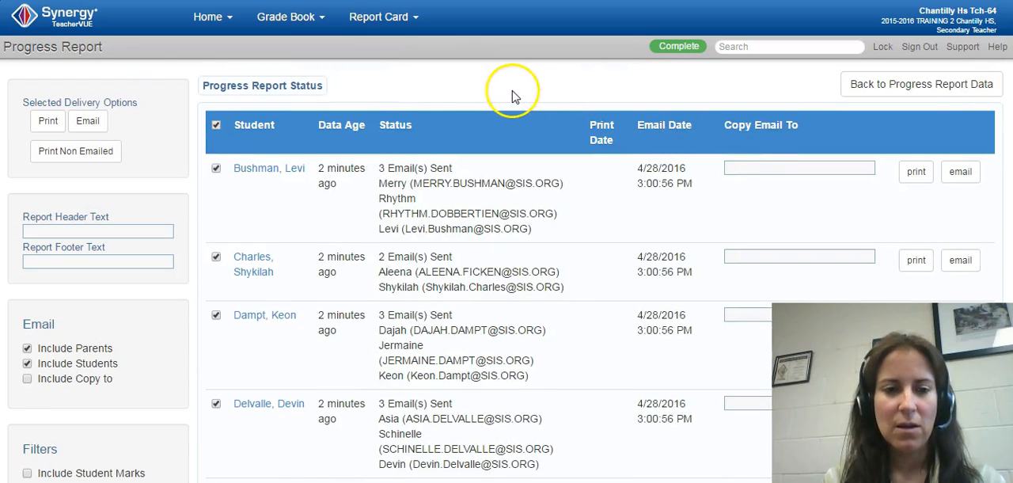
pyautogui.click(671, 100)
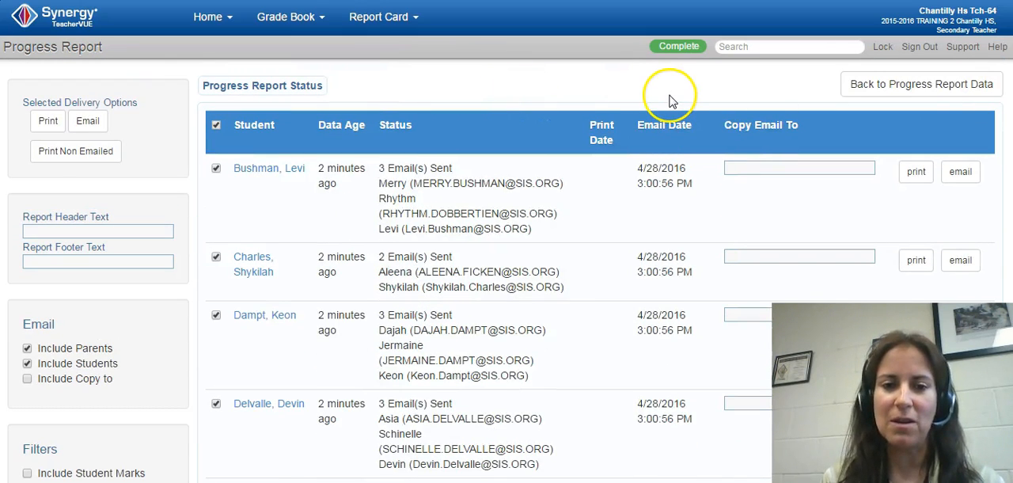
# Return to the progress report data and display the available Grade Book pages
pyautogui.click(905, 86)
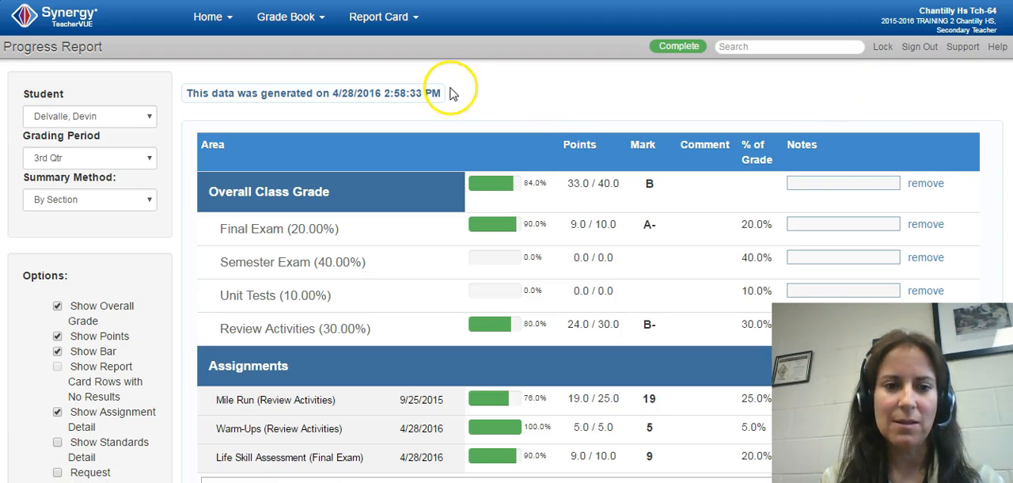
pyautogui.click(284, 17)
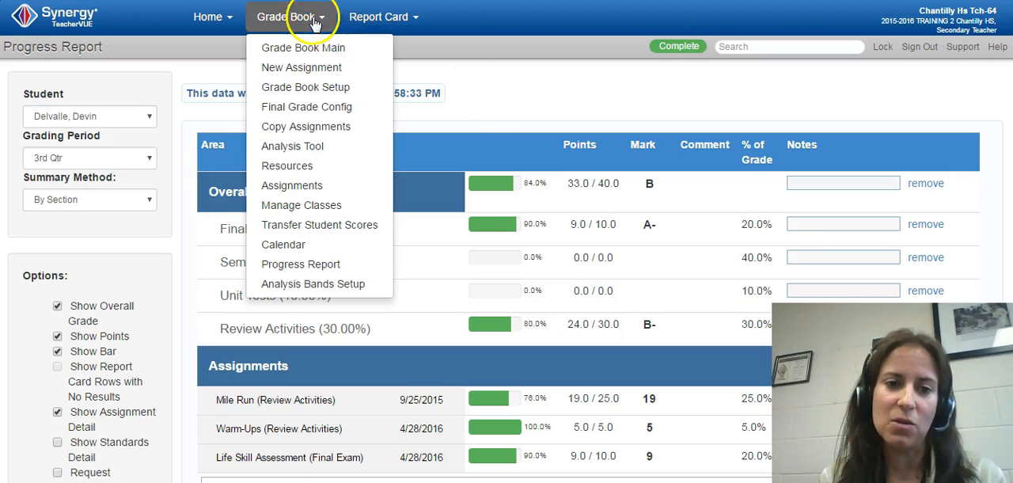